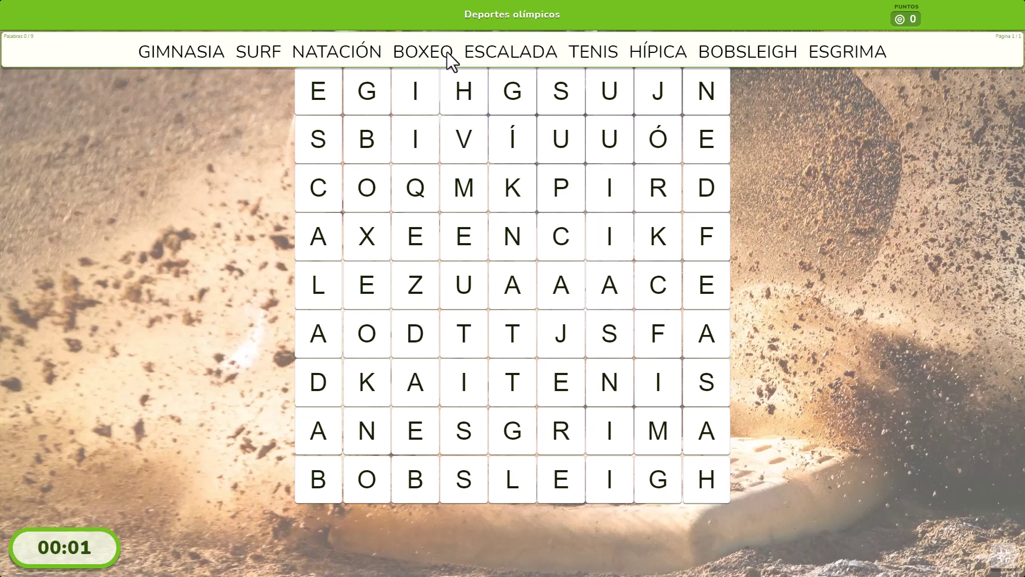
Find ESGRIMA and NATACIÓN in the demo grid, then クライミング in the Japanese version.
drag(415, 430, 707, 430)
drag(366, 430, 635, 188)
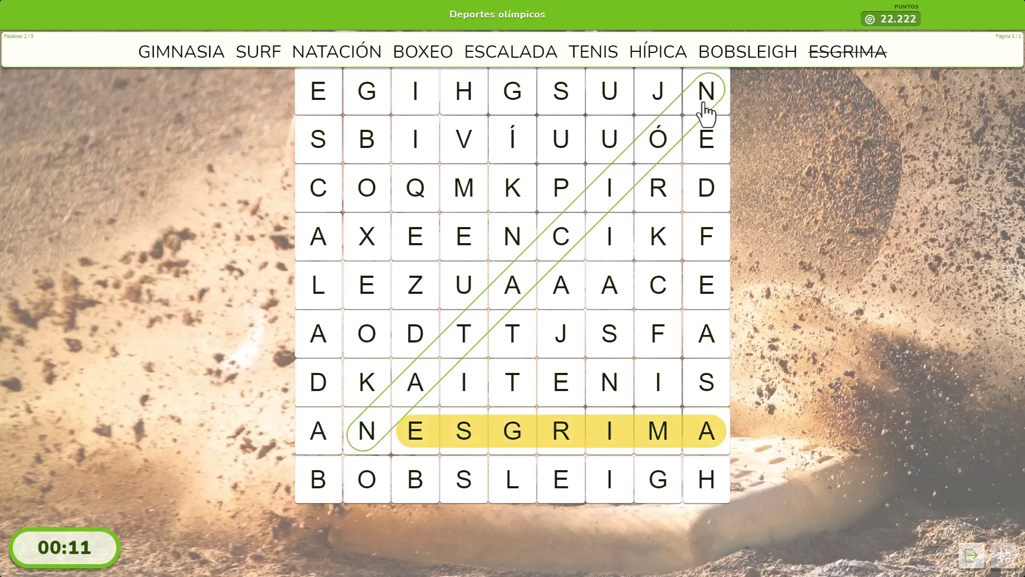
drag(705, 106, 705, 106)
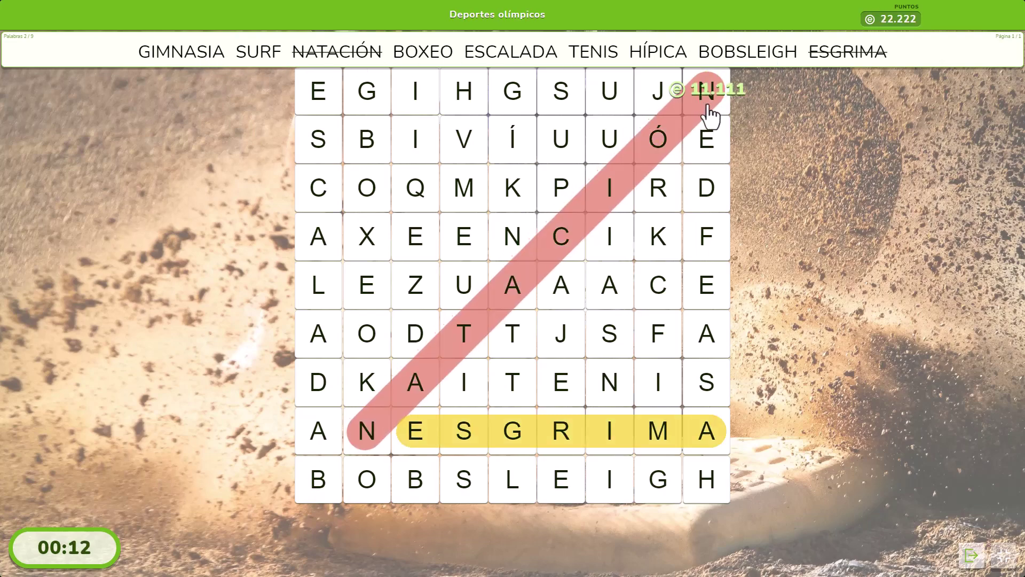
drag(324, 99, 571, 102)
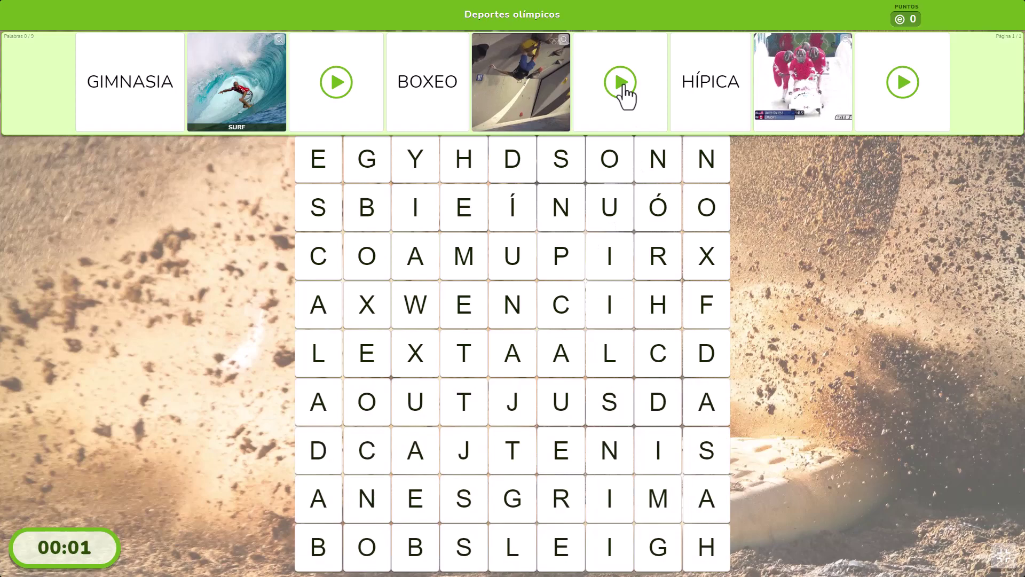
Play a word's media clue, view the surf and climbing photos, and find a diagonal word.
click(623, 90)
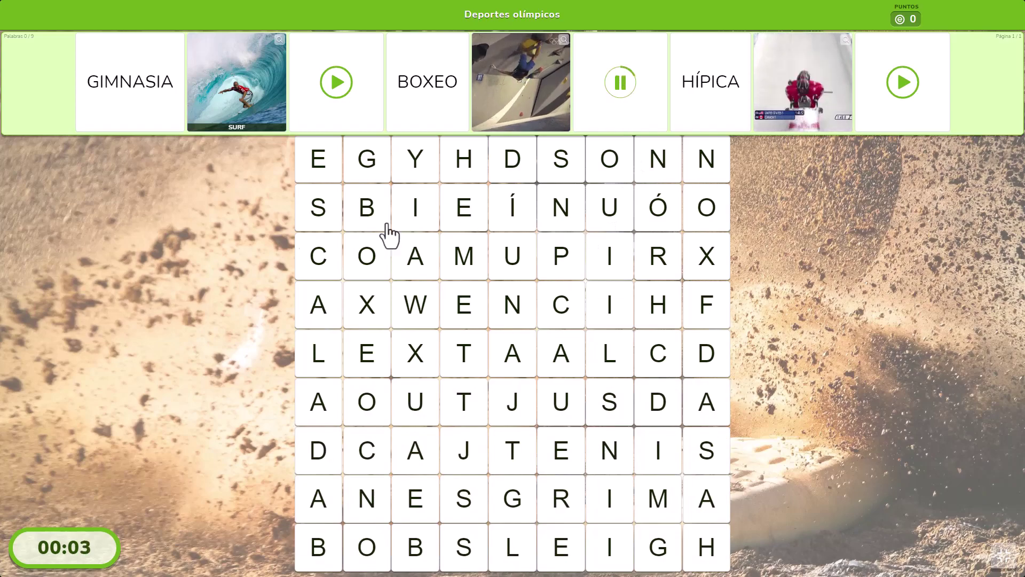
click(259, 114)
click(235, 197)
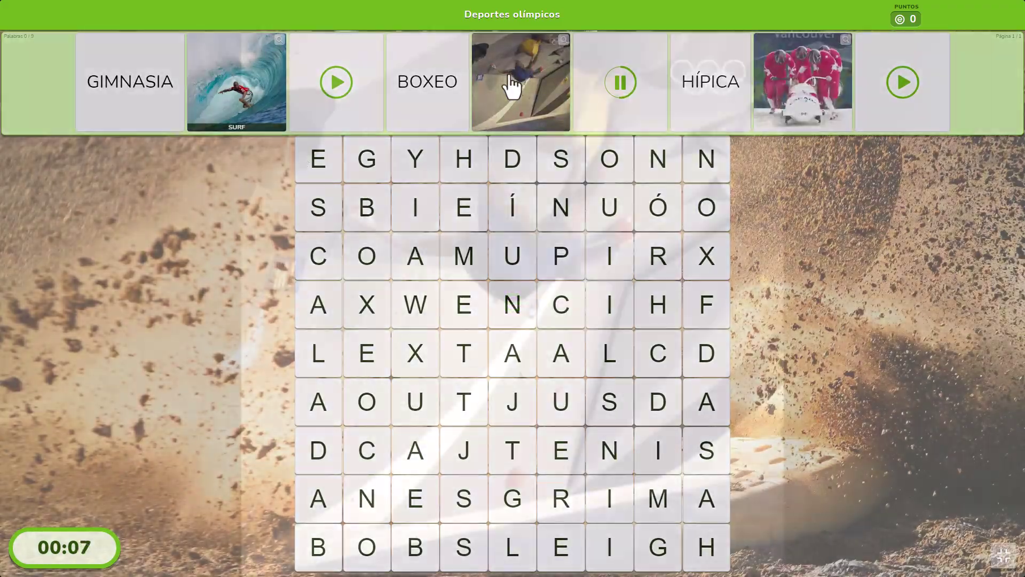
click(508, 87)
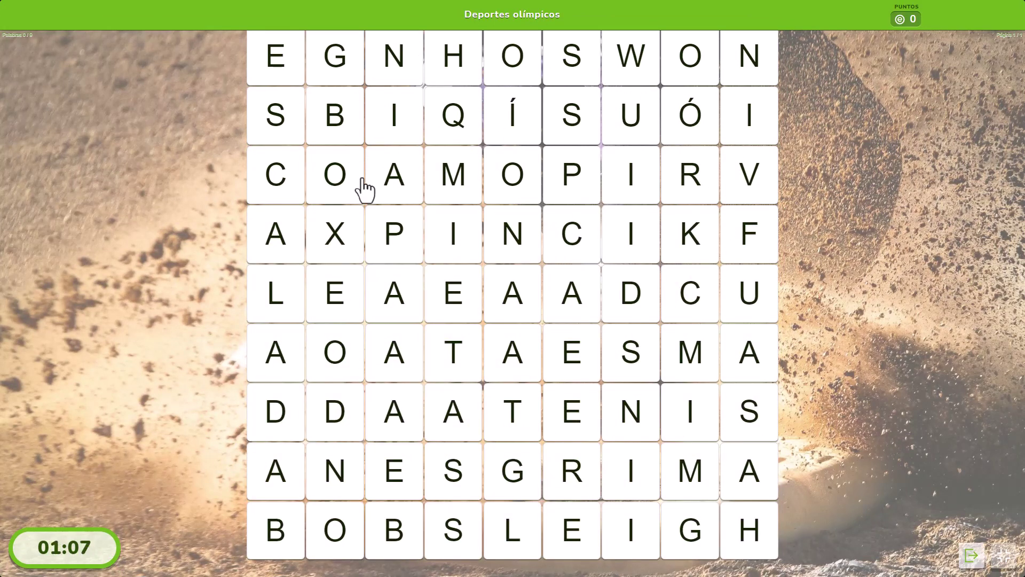
drag(335, 480, 756, 80)
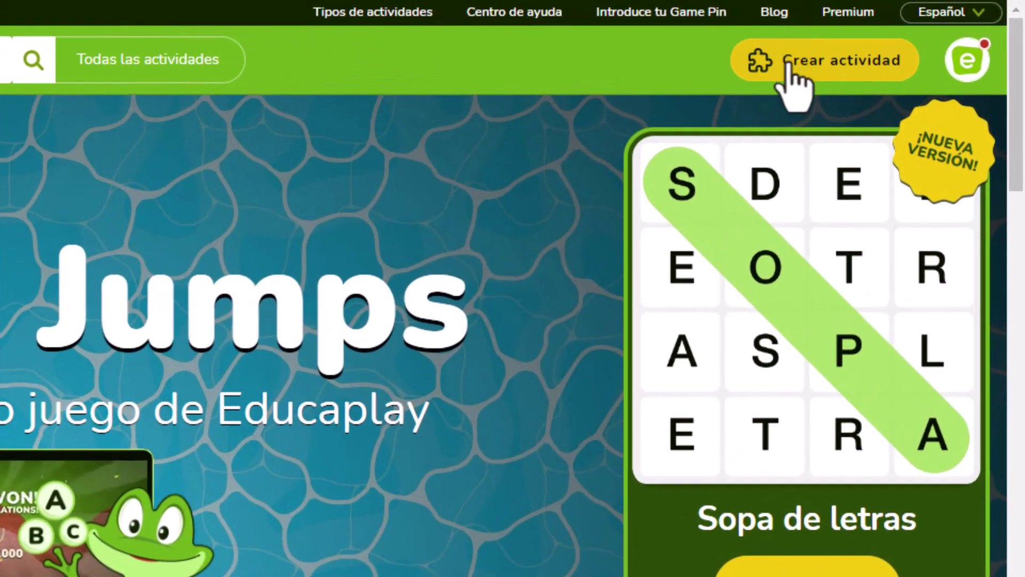
Create a new Sopa de letras activity with GIMNASIA as its first word.
click(928, 32)
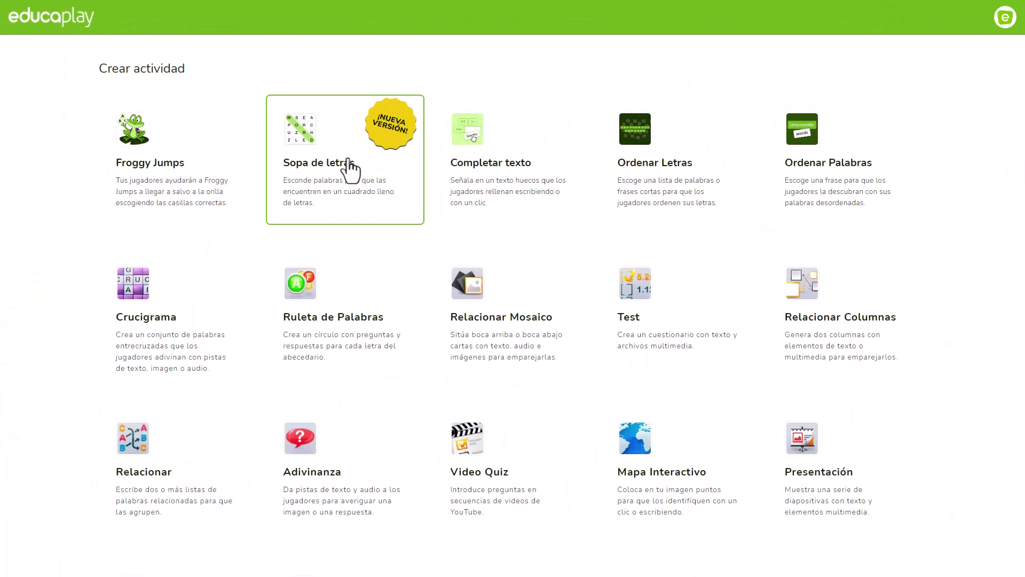
click(348, 160)
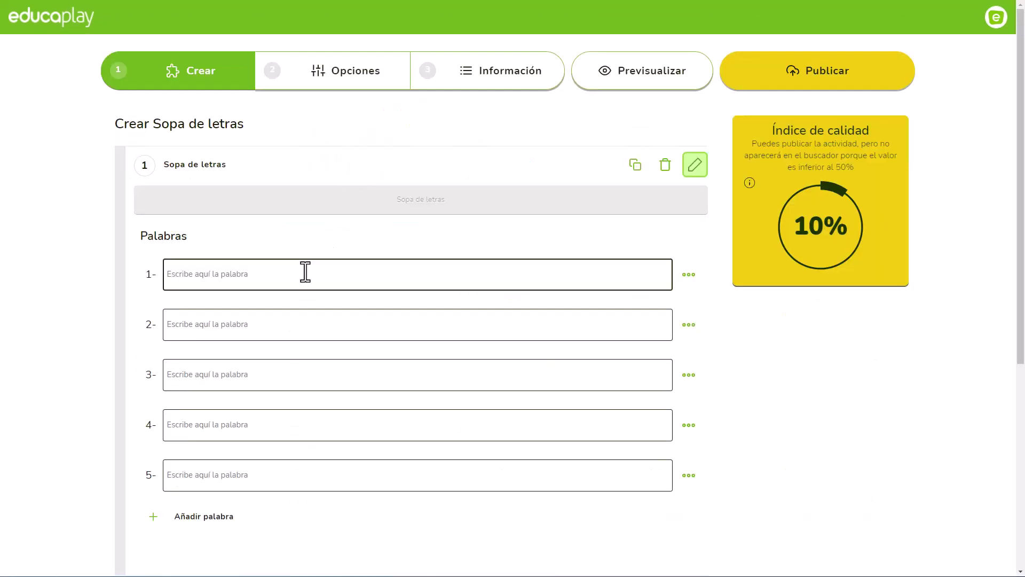
click(305, 273)
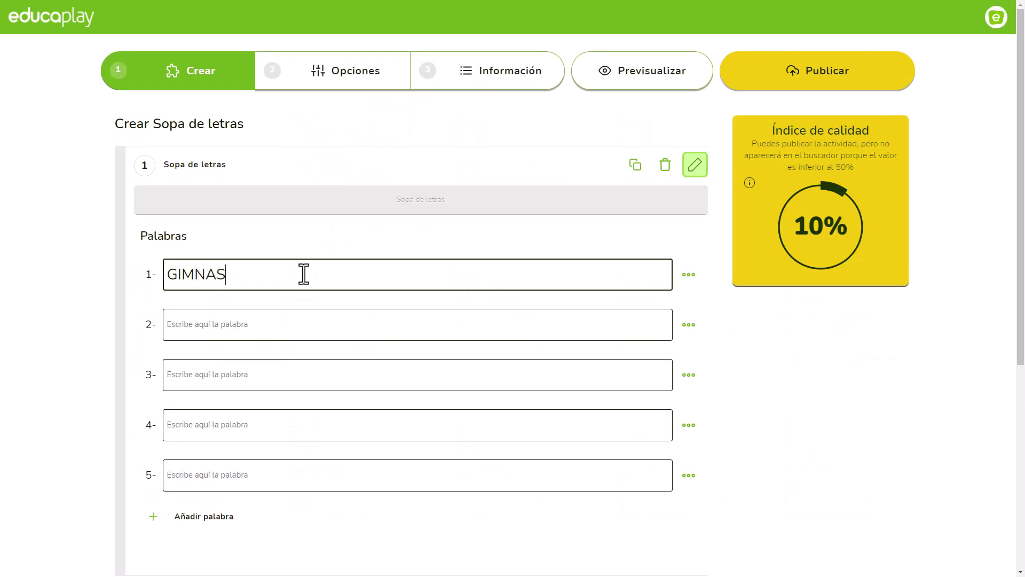
click(197, 325)
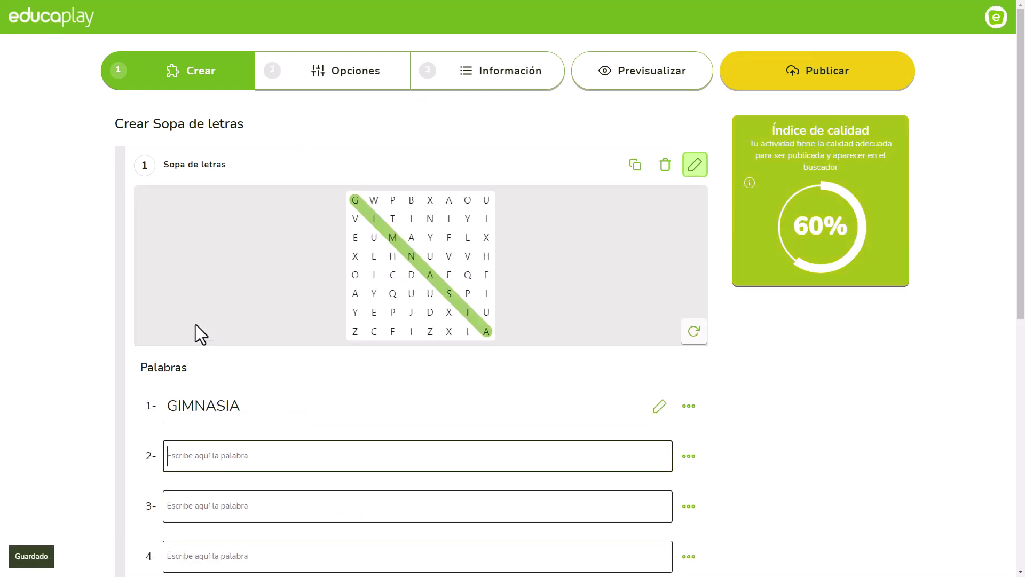
Add SURF and three more word fields for the remaining sports.
text(SURF)
key(Return)
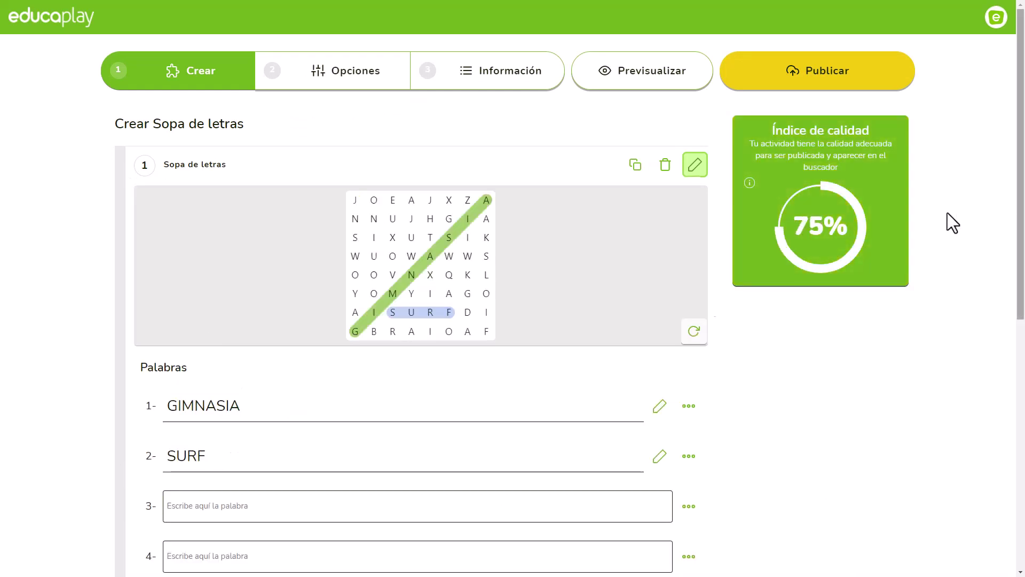
scroll(299, 456, down, 2)
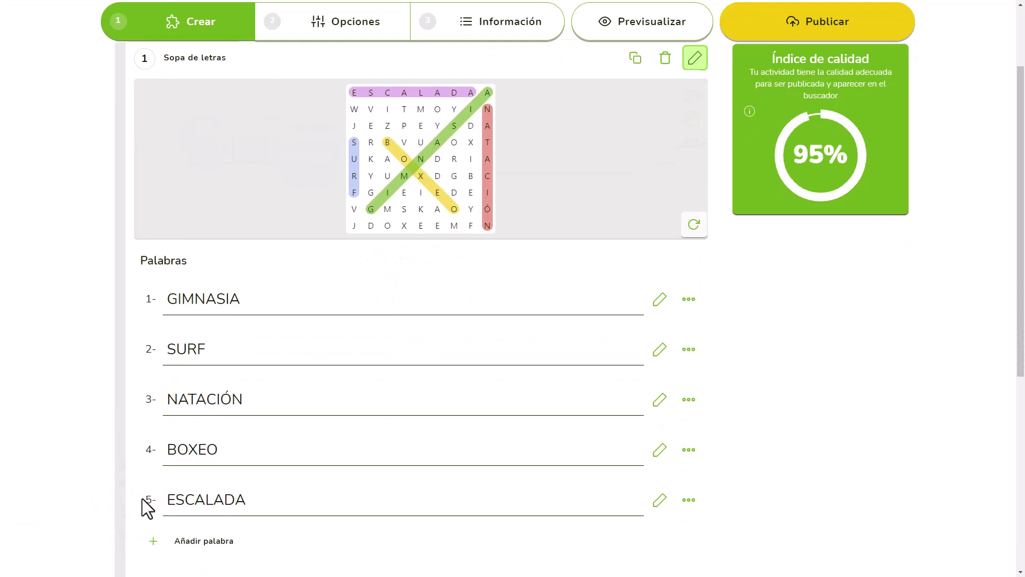
scroll(142, 497, down, 1)
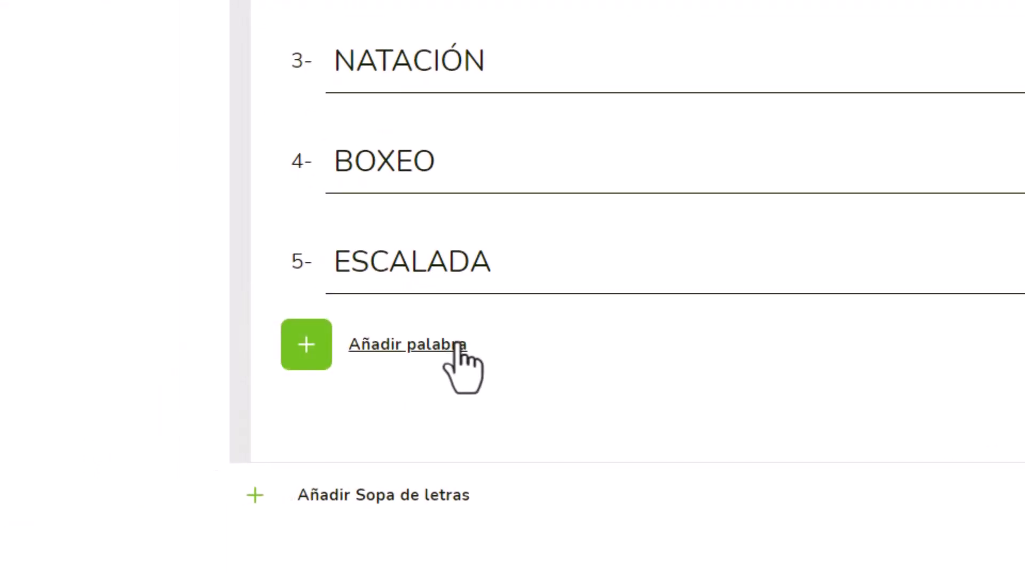
click(460, 344)
click(194, 480)
click(195, 480)
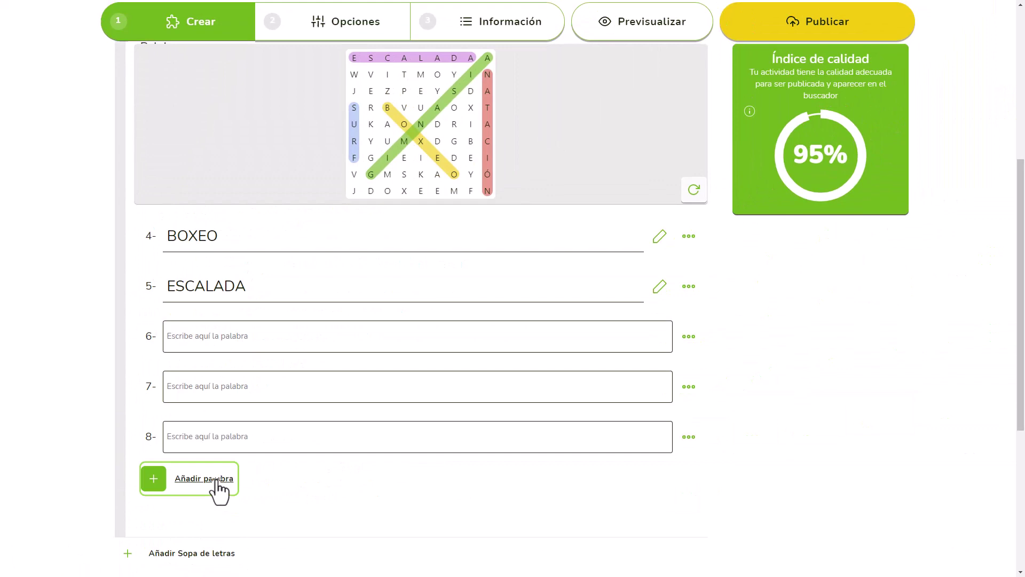
click(214, 479)
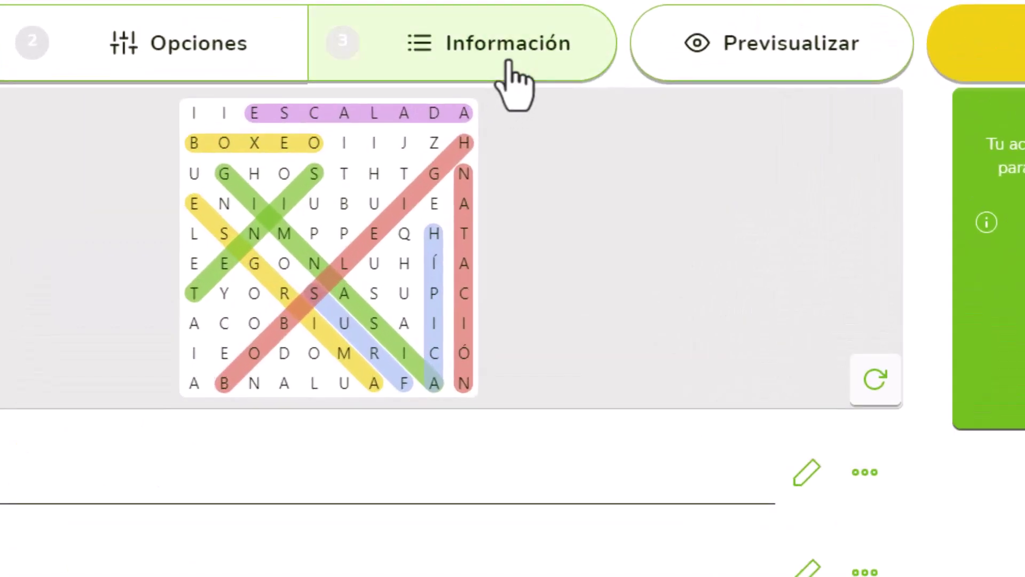
Title the word search 'Deportes olímpicos' in Información and publish it.
click(507, 64)
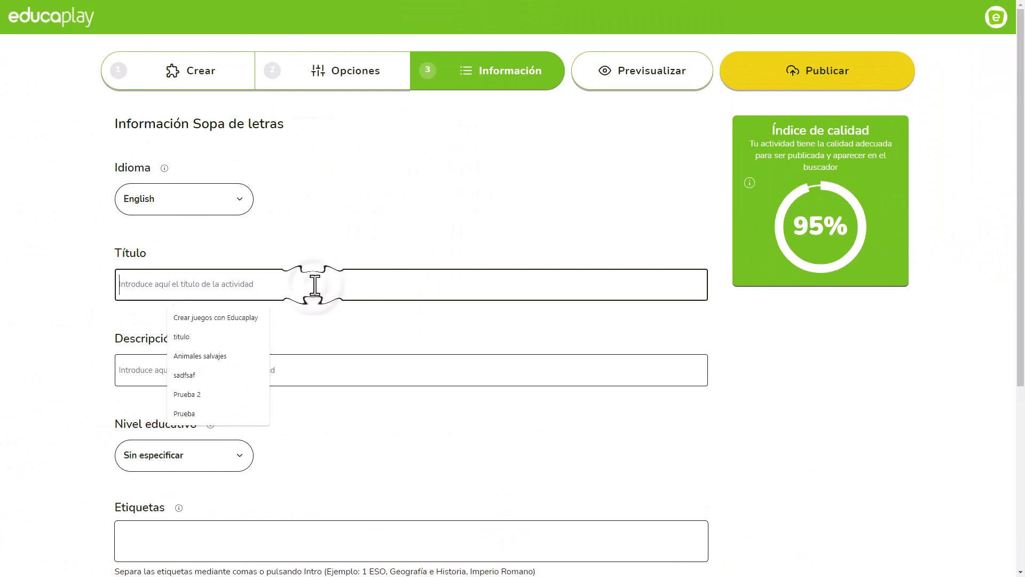
text(D)
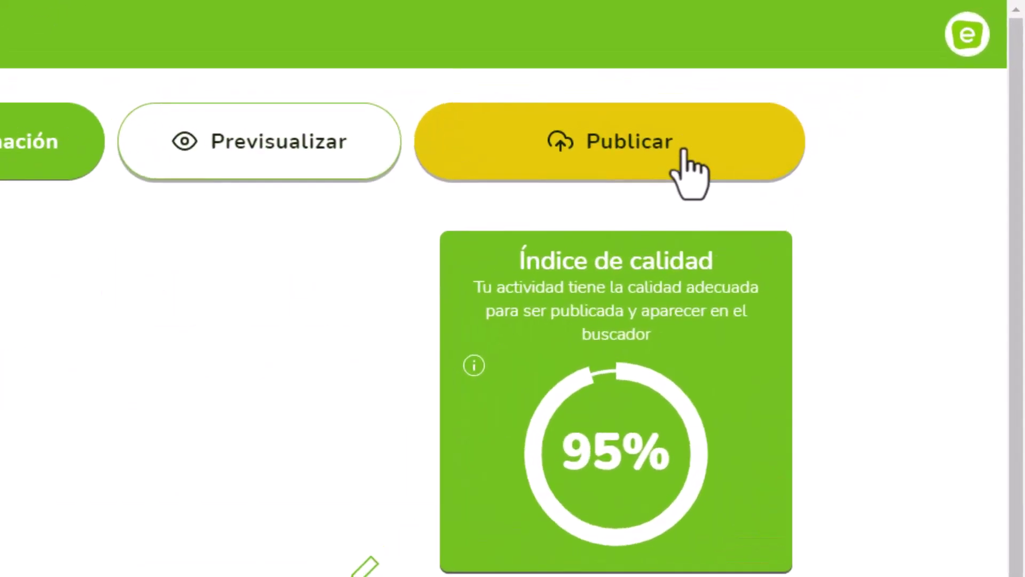
click(849, 75)
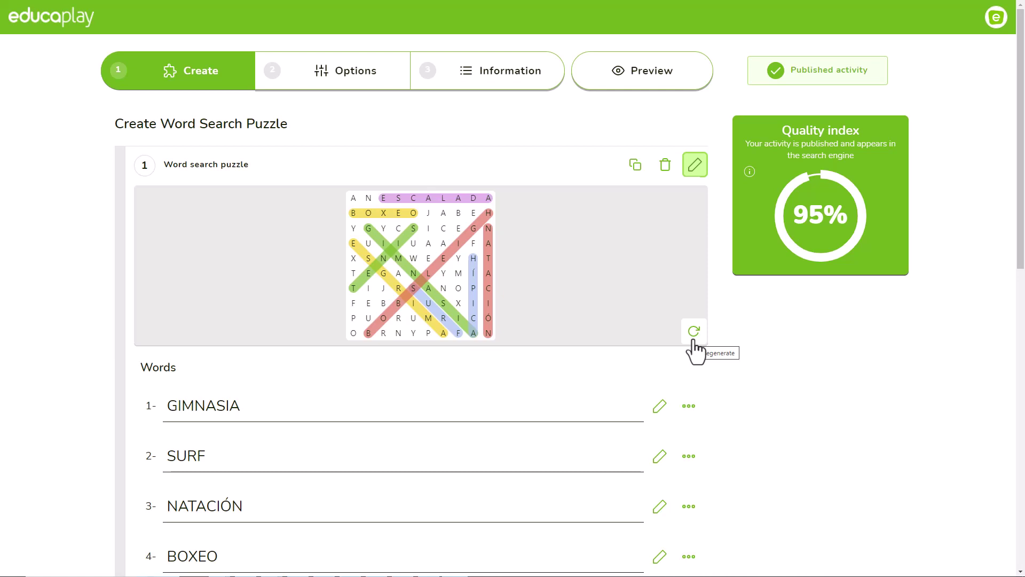
Regenerate the grid twice, attach a surf video as SURF's clue, and hide the word SURF.
click(694, 331)
click(693, 332)
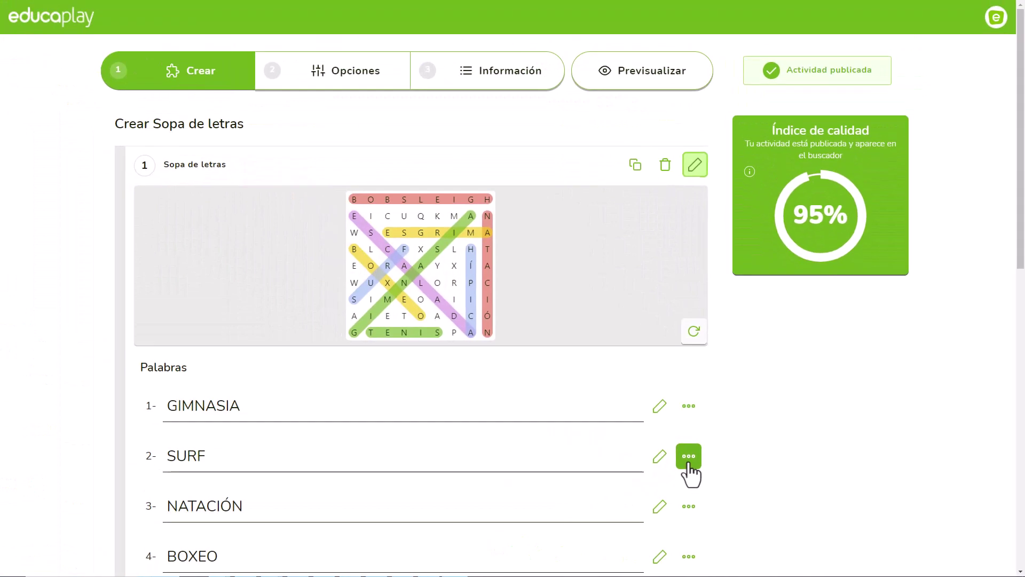
click(534, 365)
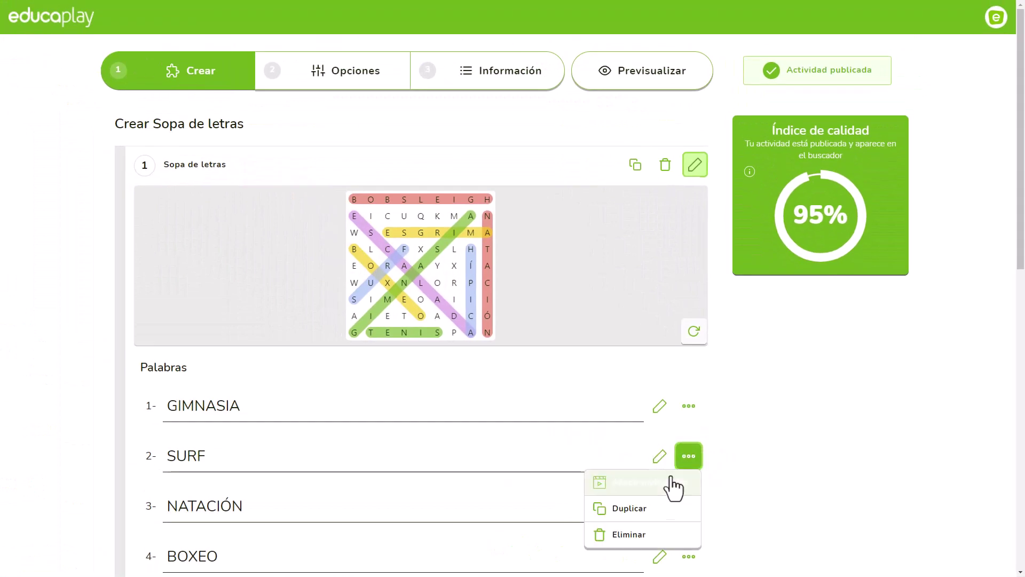
click(670, 483)
click(530, 309)
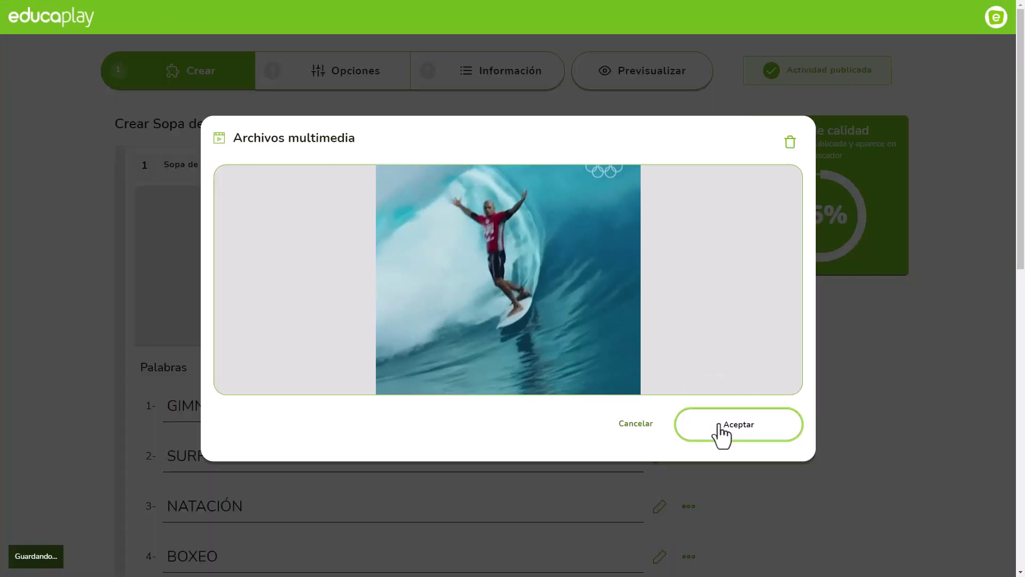
click(721, 432)
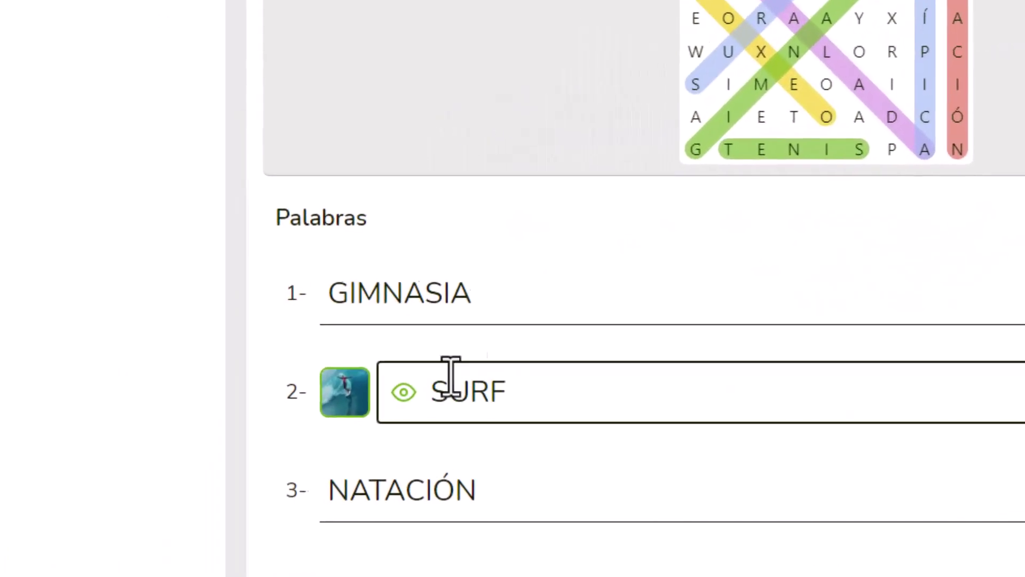
click(410, 391)
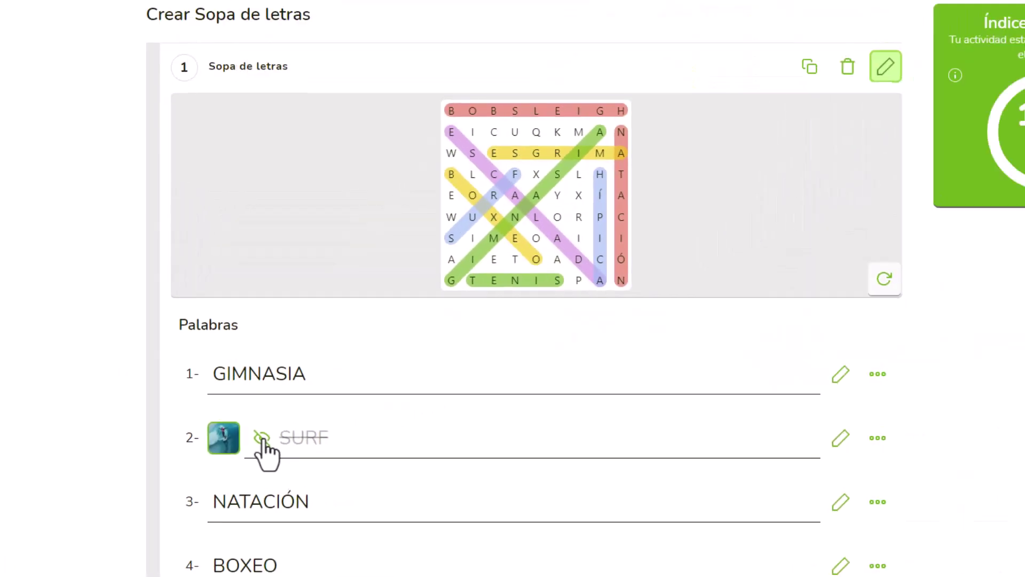
Add BÁDMINTON to the word list.
scroll(741, 327, down, 9)
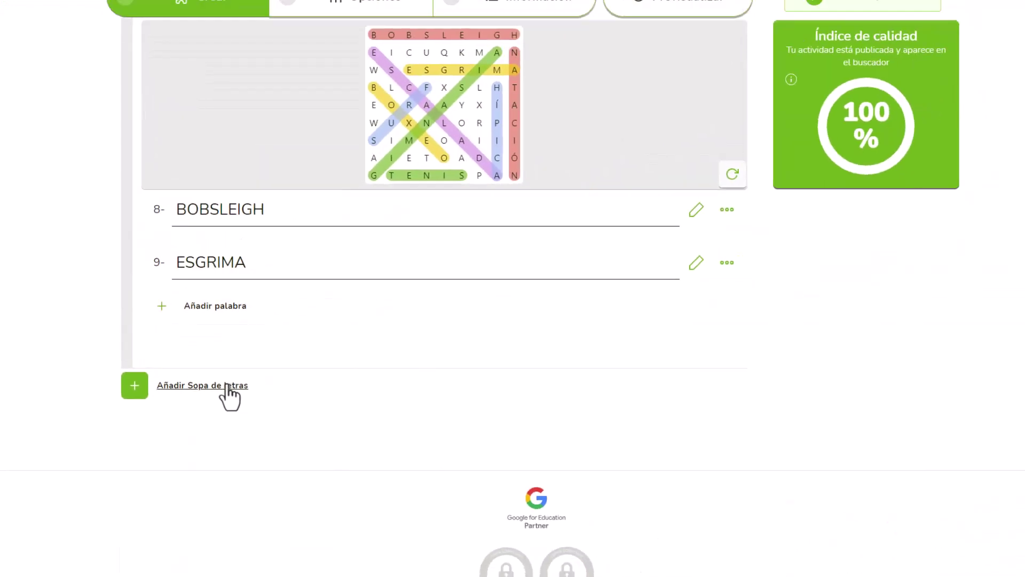
click(226, 387)
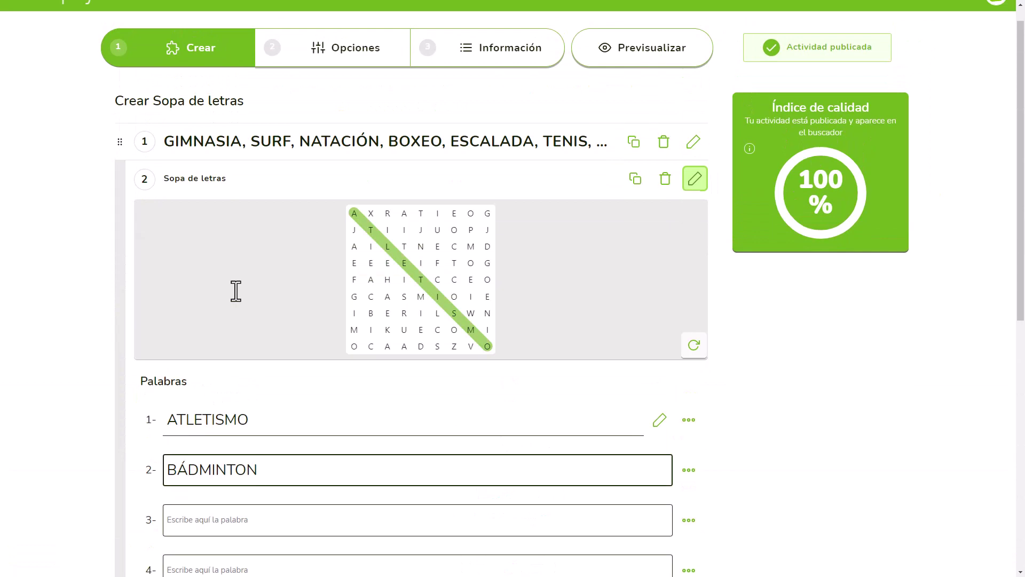
key(Tab)
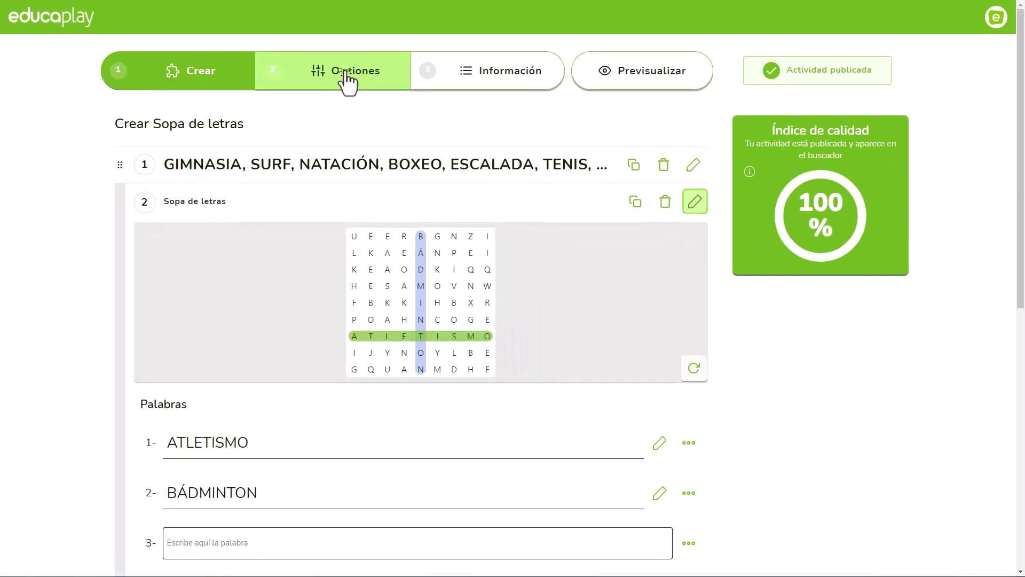
Turn on Penalizar errores with 5 lives and a 120-second time limit.
click(523, 142)
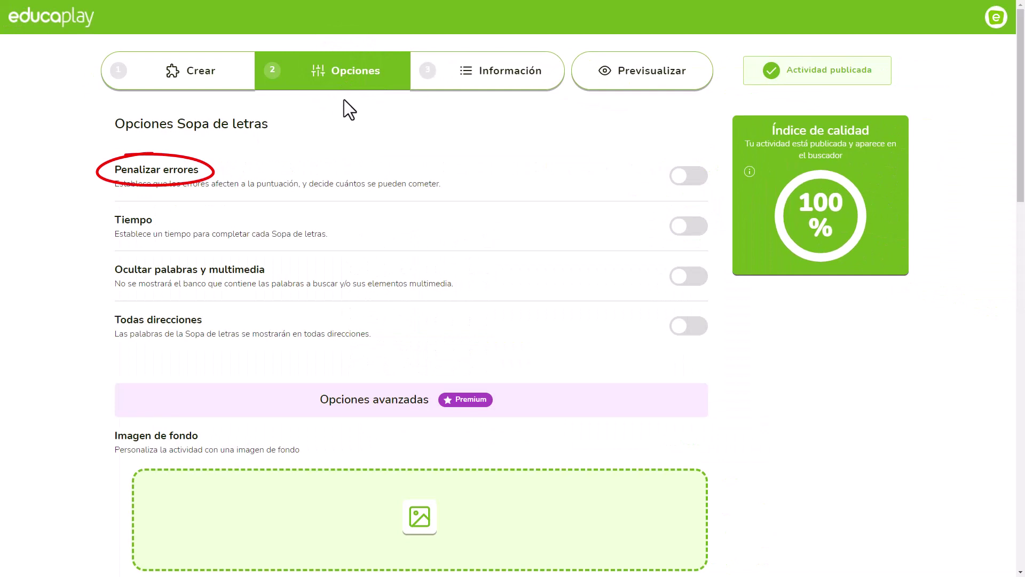
click(697, 179)
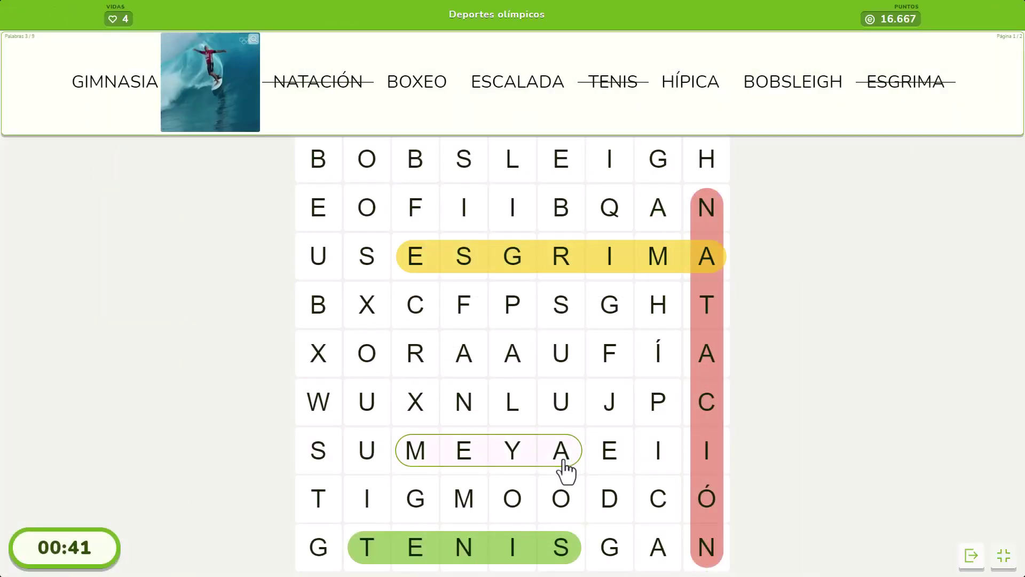
drag(563, 463, 563, 463)
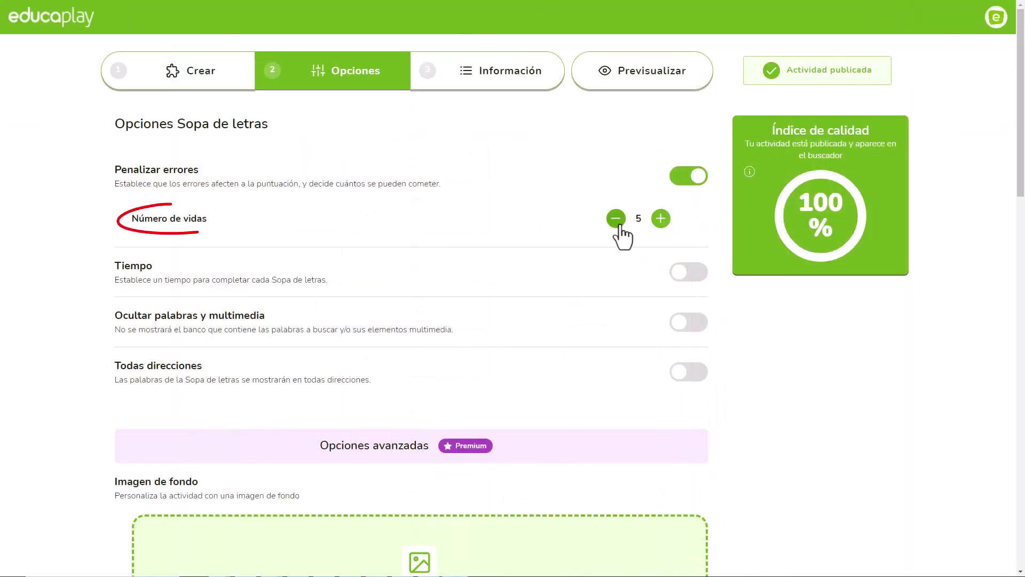
click(617, 219)
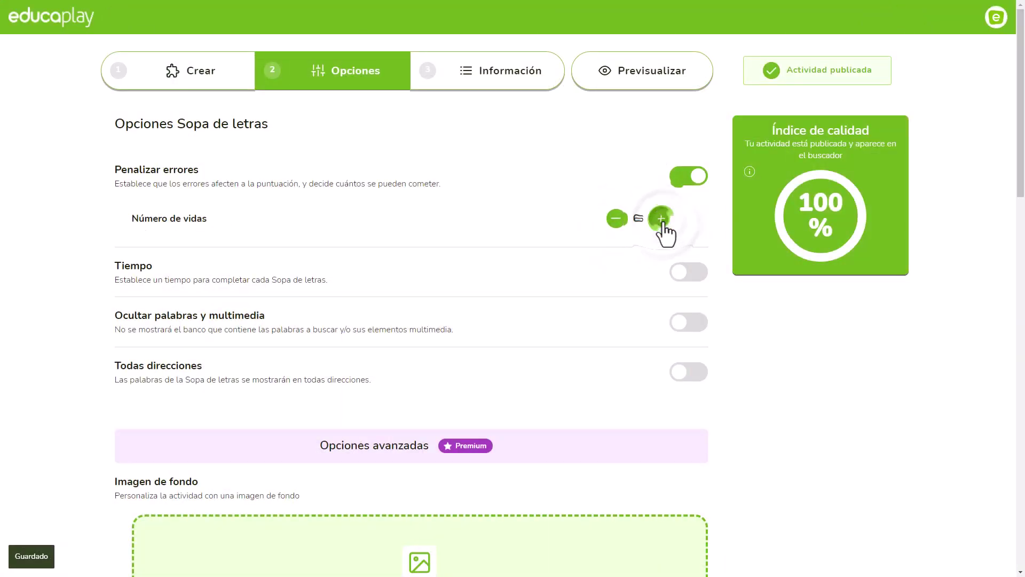
click(691, 272)
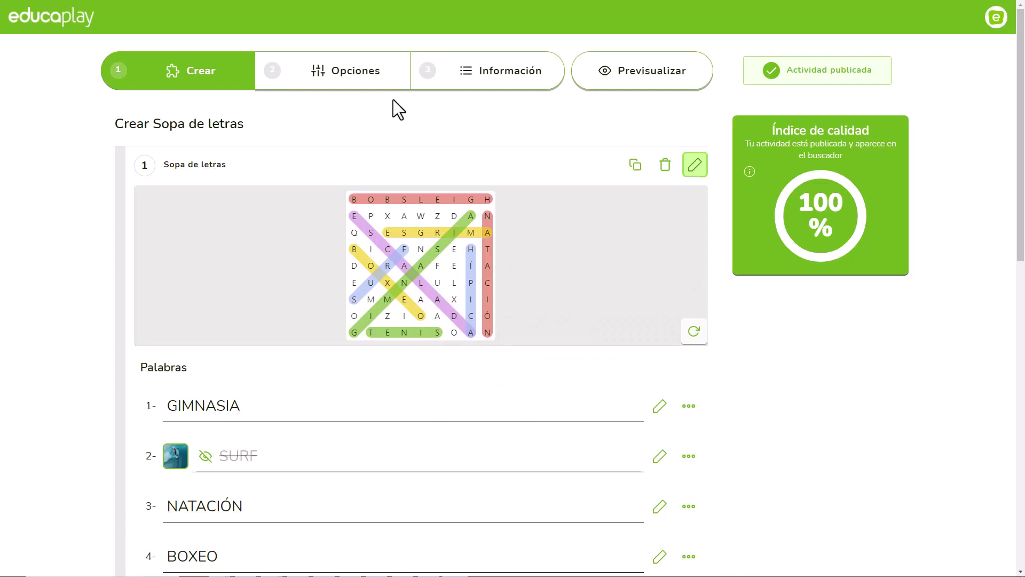
Enable Ocultar palabras and Todas direcciones, then view the grid with words in every direction.
click(368, 78)
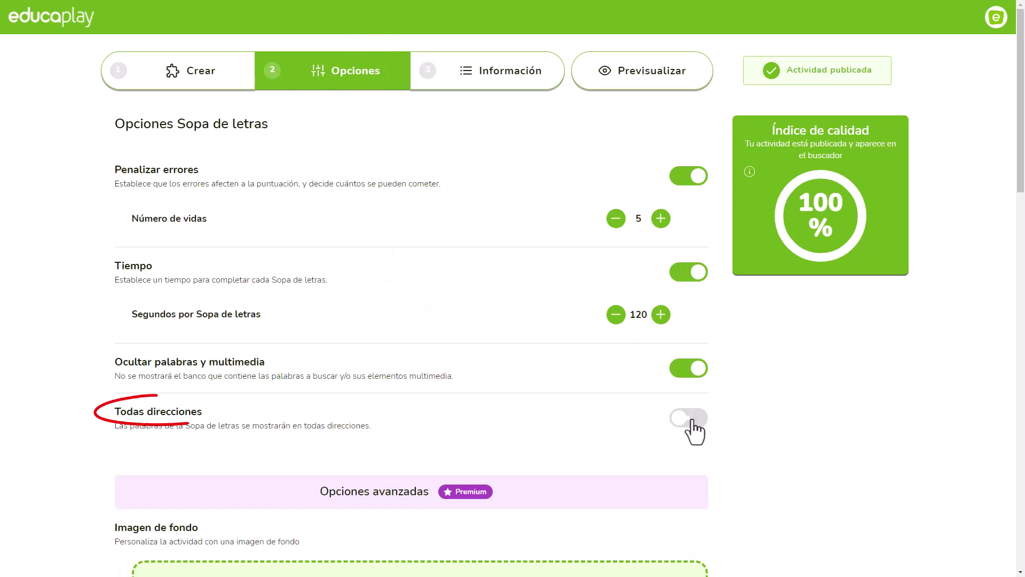
click(204, 75)
click(339, 176)
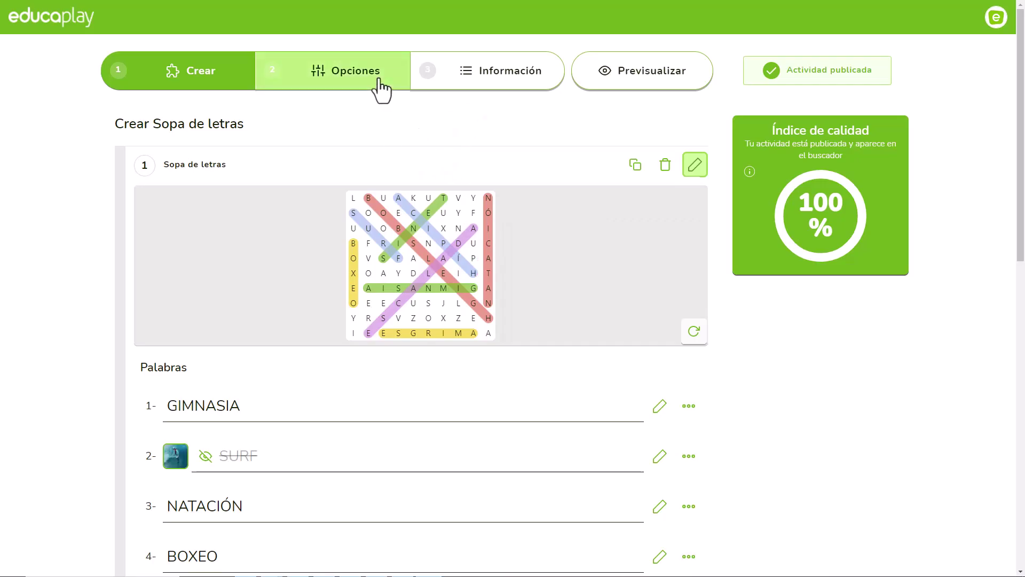
Add a background image and set Privacidad to Oculta.
click(381, 88)
scroll(489, 235, down, 7)
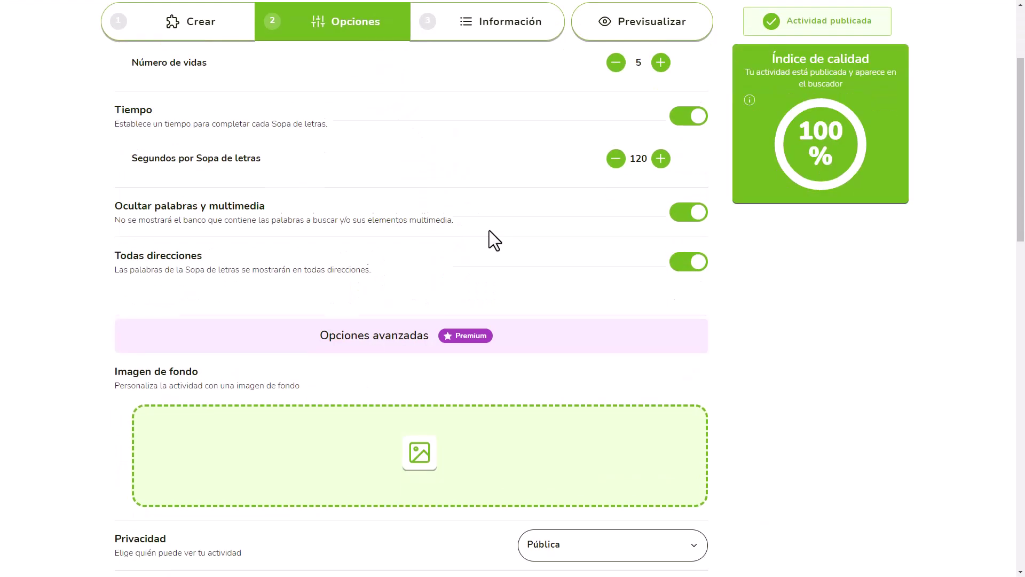
click(419, 238)
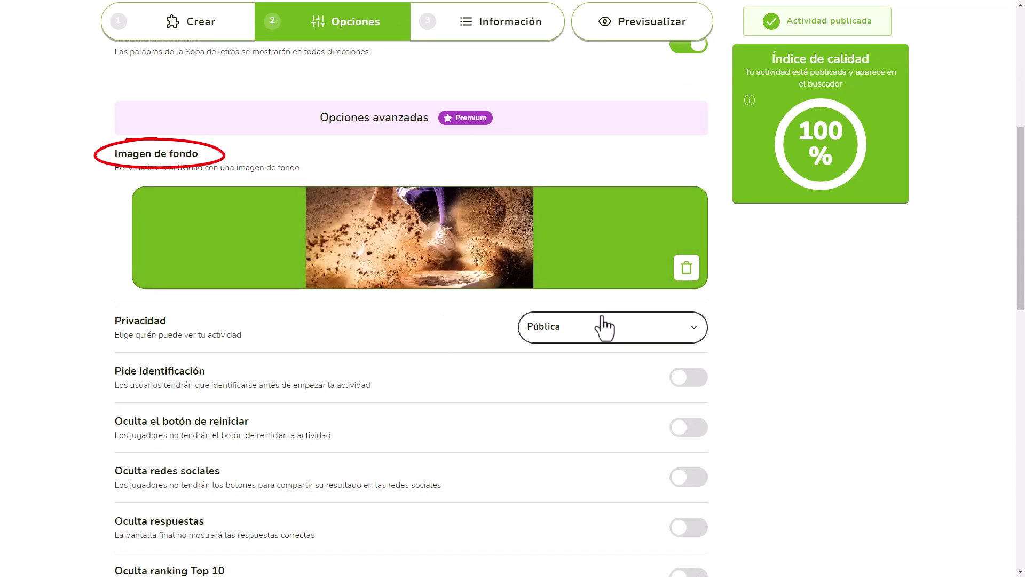
click(695, 344)
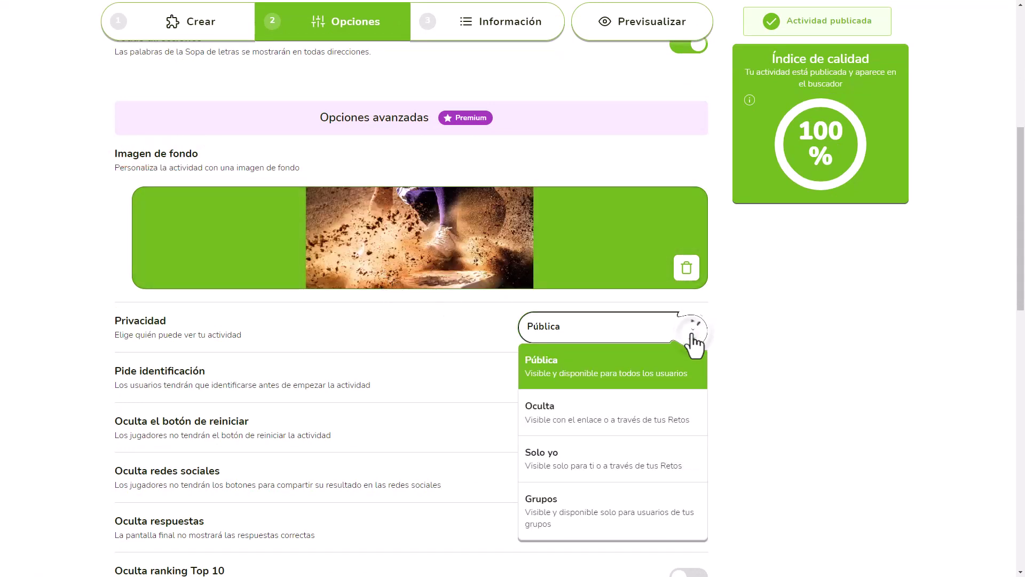
click(558, 426)
Set the final message 'El código es el 1234.' and turn on Oculta respuestas.
scroll(553, 409, down, 5)
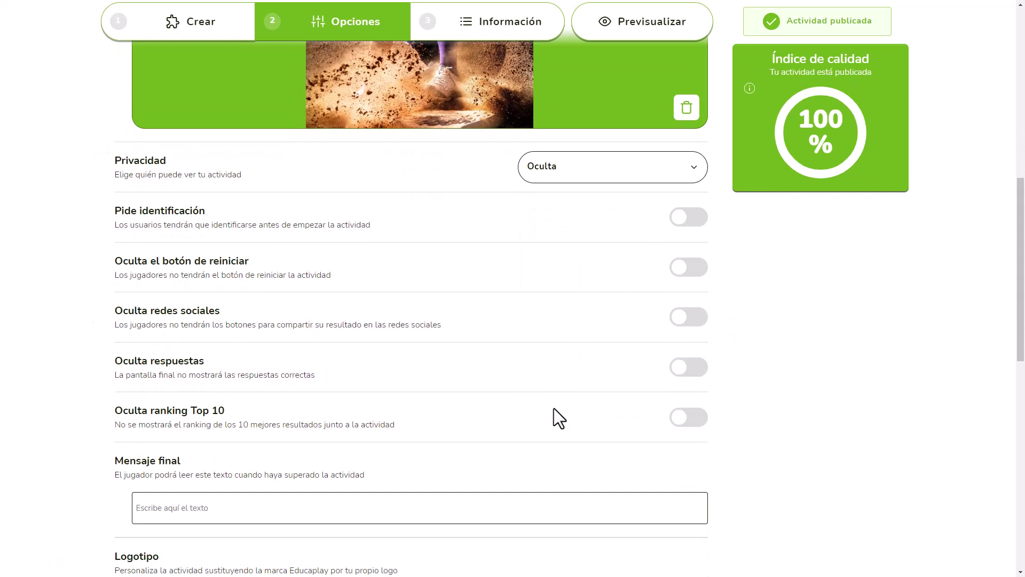
click(420, 398)
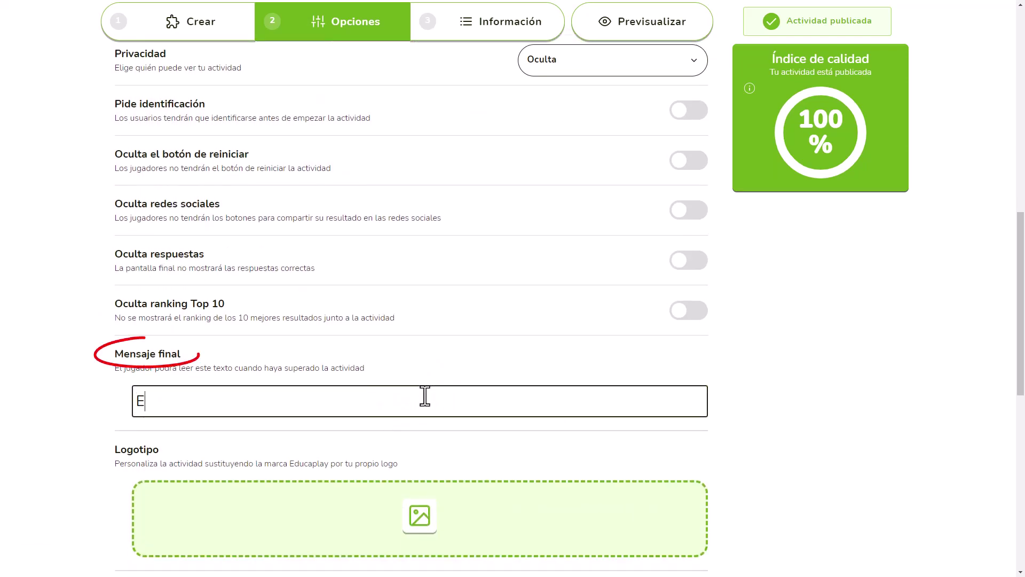
click(50, 337)
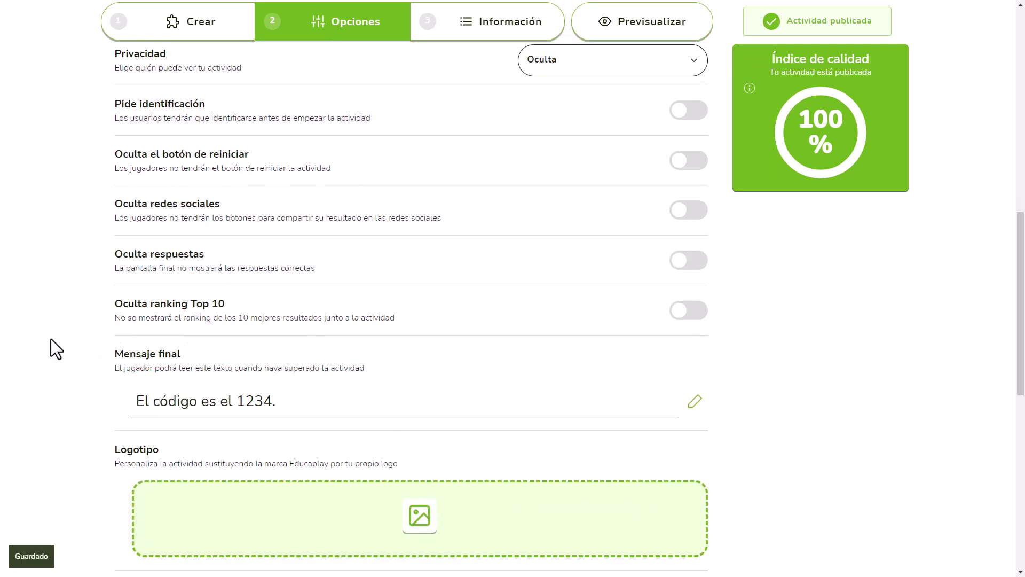
click(694, 260)
scroll(724, 280, down, 6)
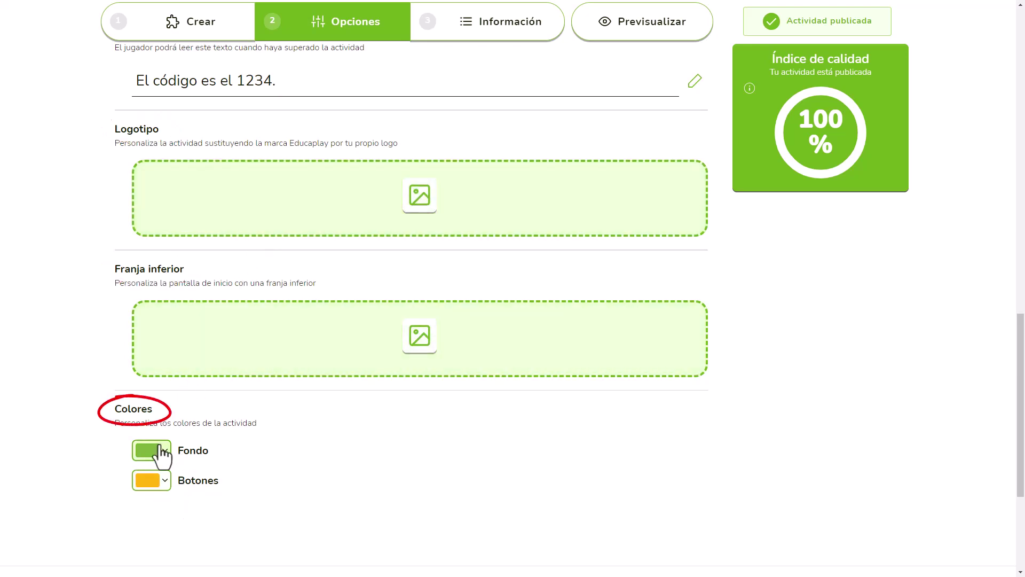
Keep the language as Español and set Nivel educativo to 5º Primaria.
click(507, 28)
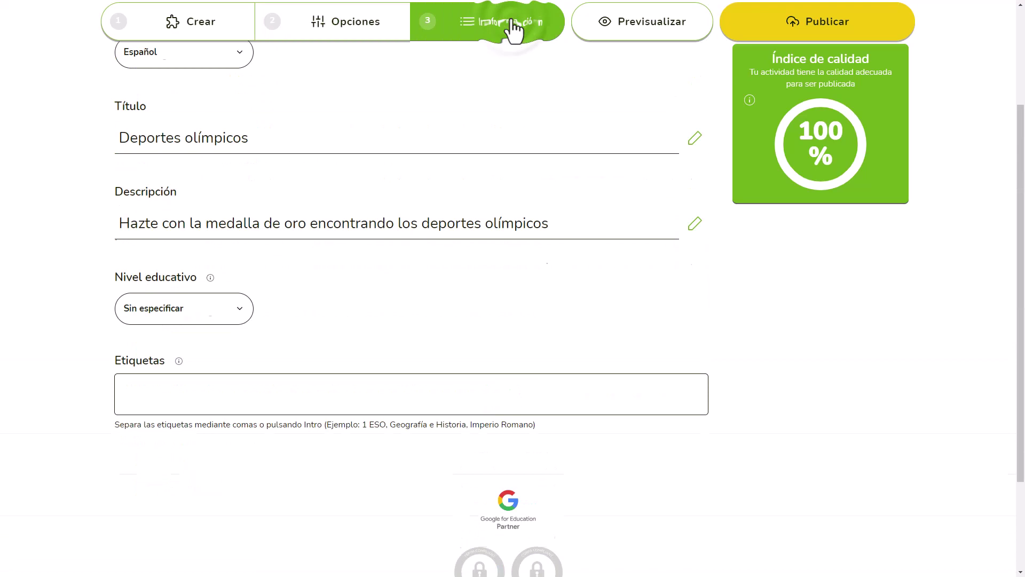
click(242, 202)
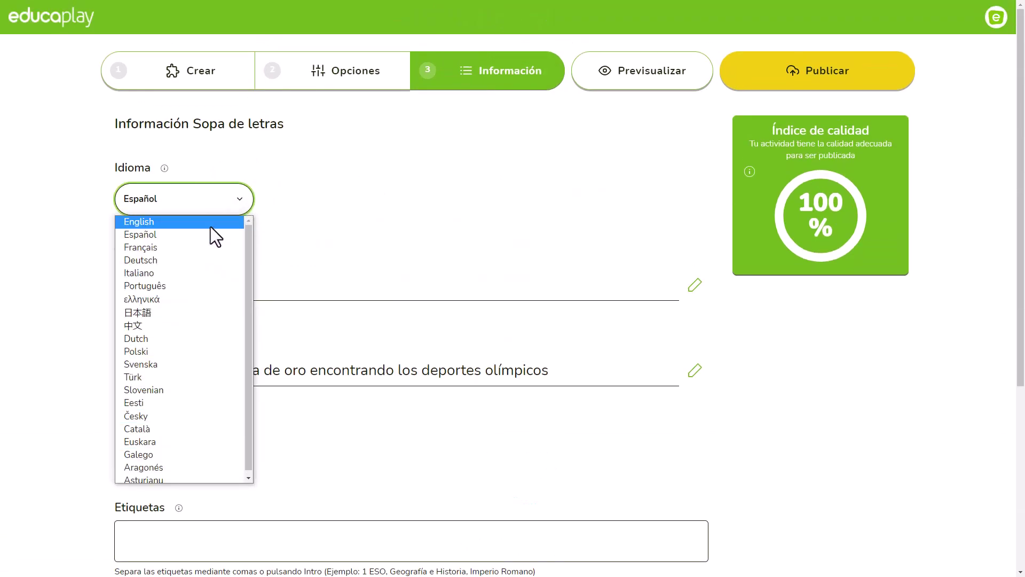
click(67, 246)
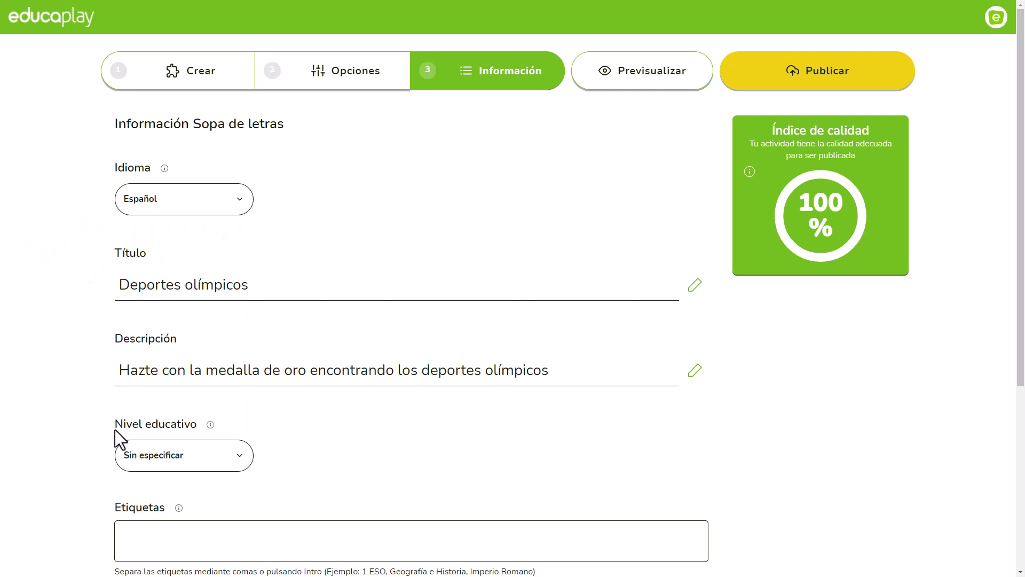
click(235, 464)
click(195, 338)
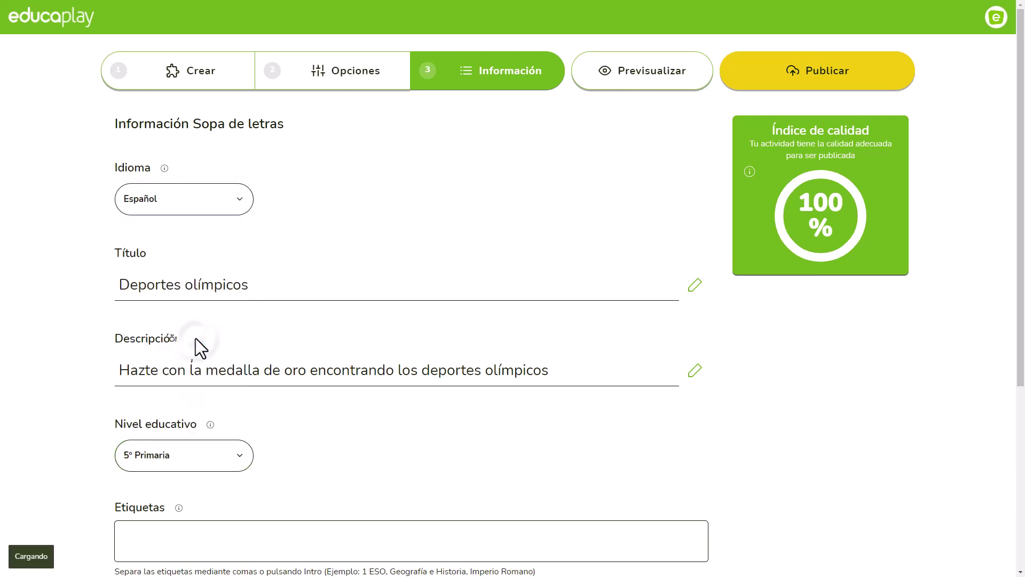
Add the tags deportes and olimpismo.
scroll(195, 331, down, 3)
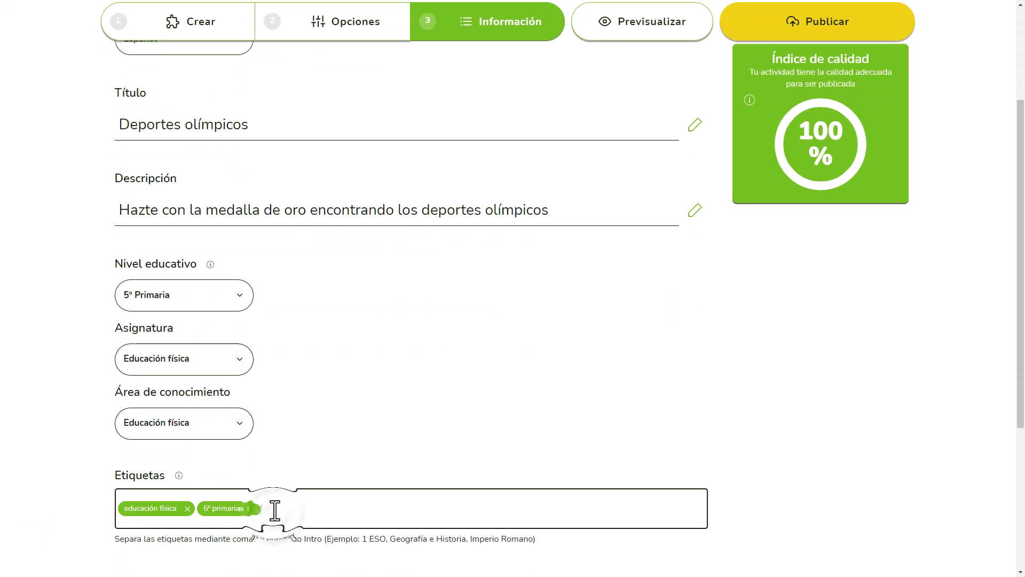
text(deportes)
key(Return)
text(olim)
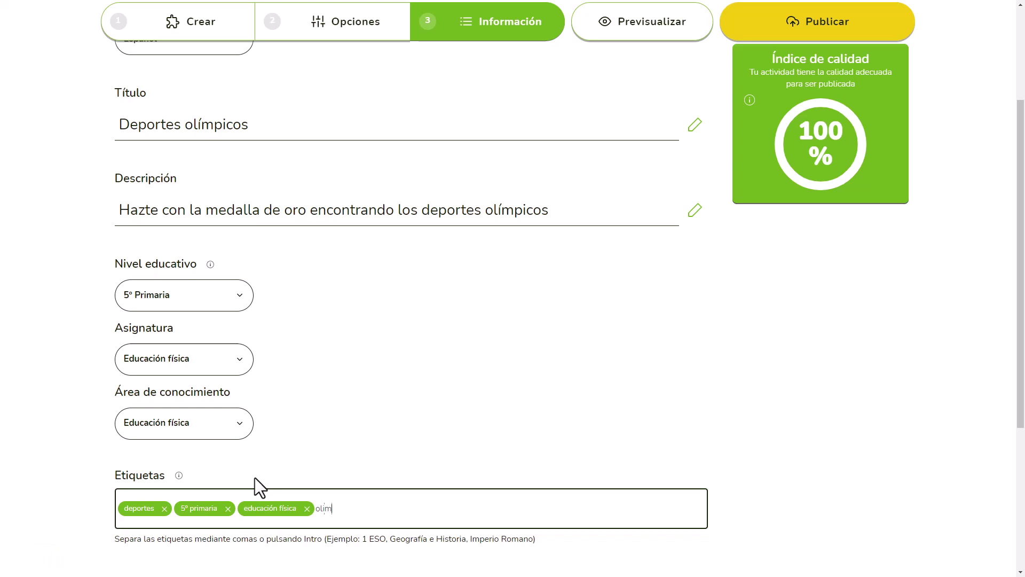
text(pismo)
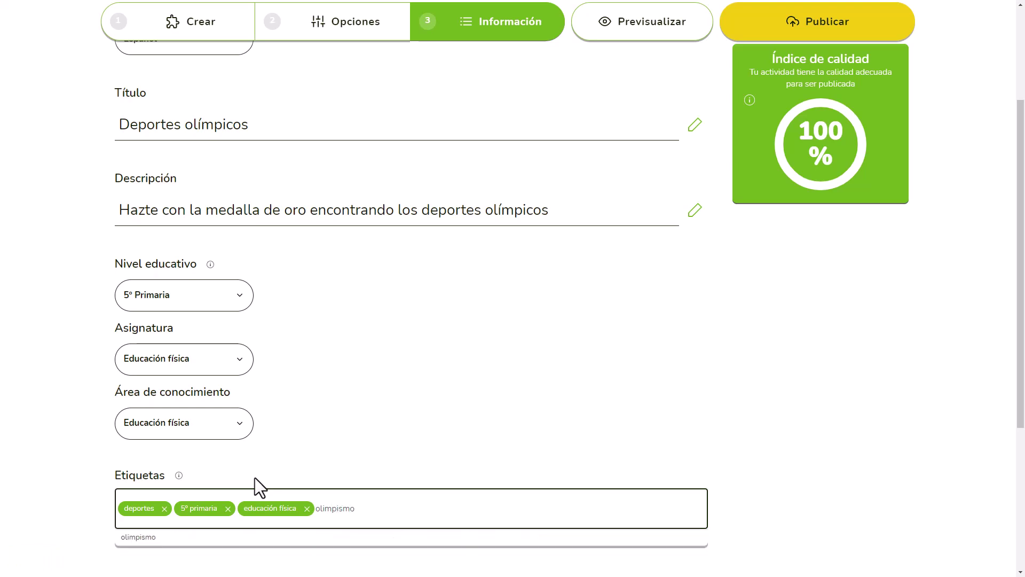
key(Return)
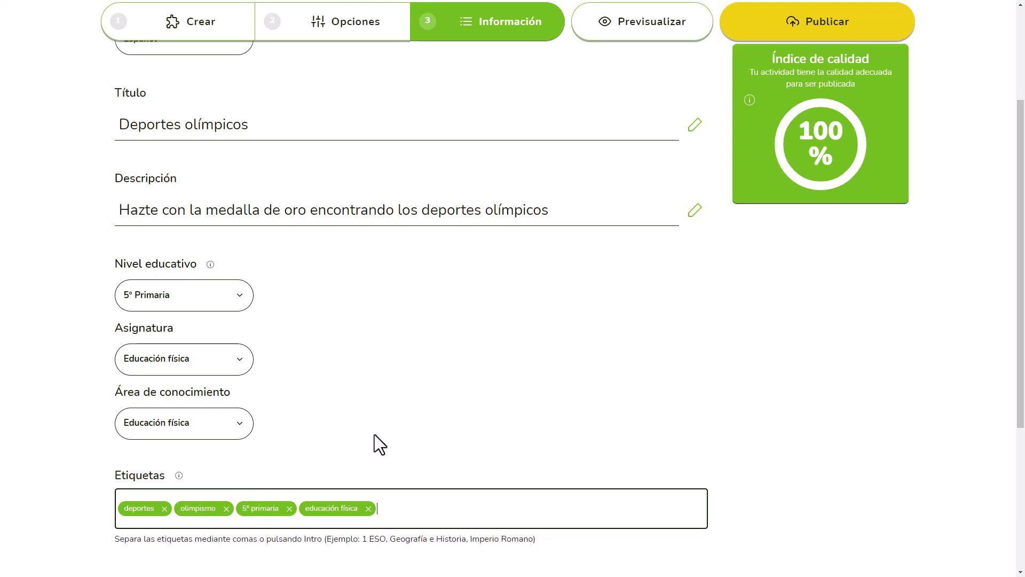
Publish the word search, copy its share link, and open Mis actividades.
click(834, 35)
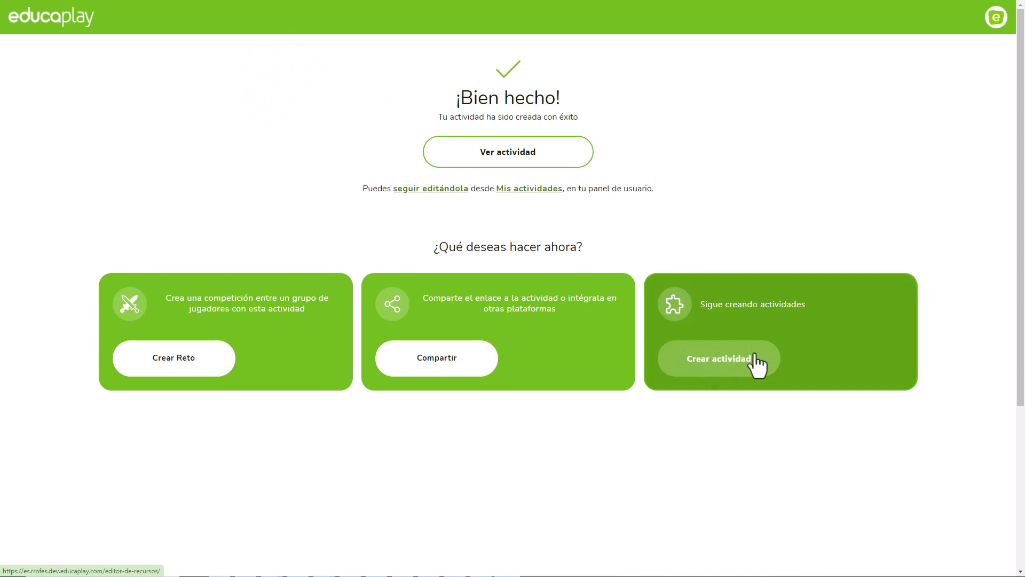
click(443, 358)
click(694, 268)
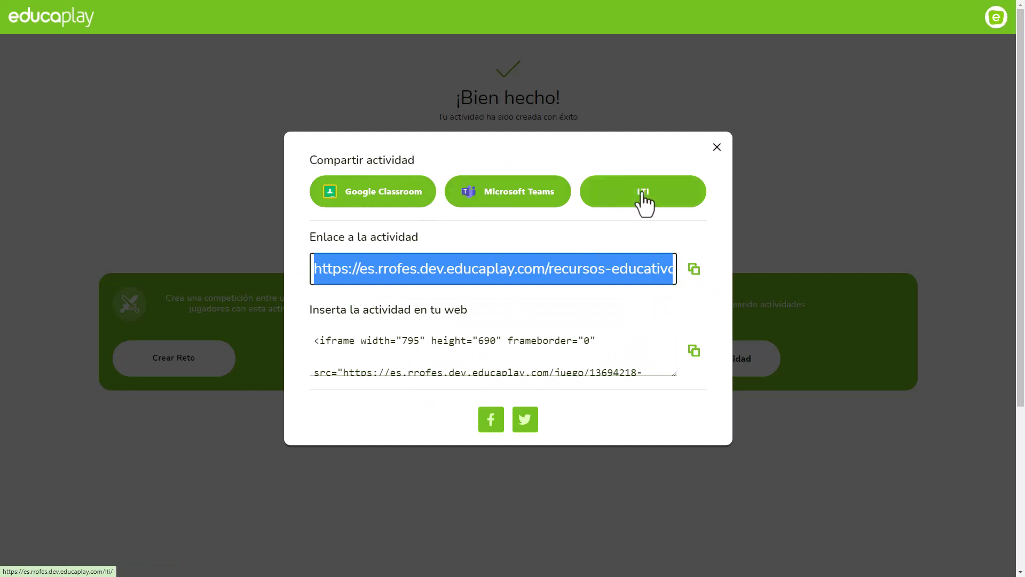
click(781, 203)
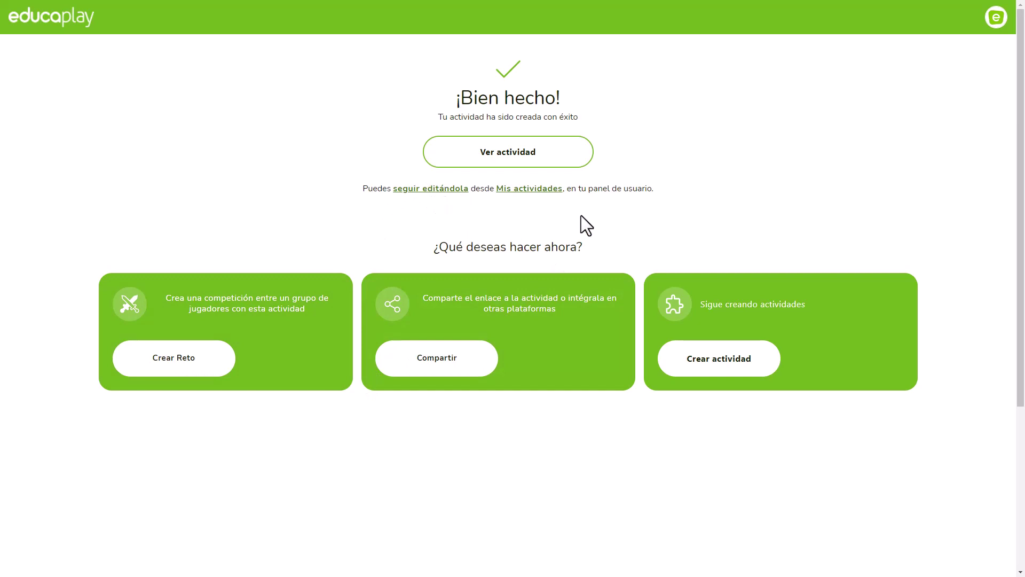
click(996, 17)
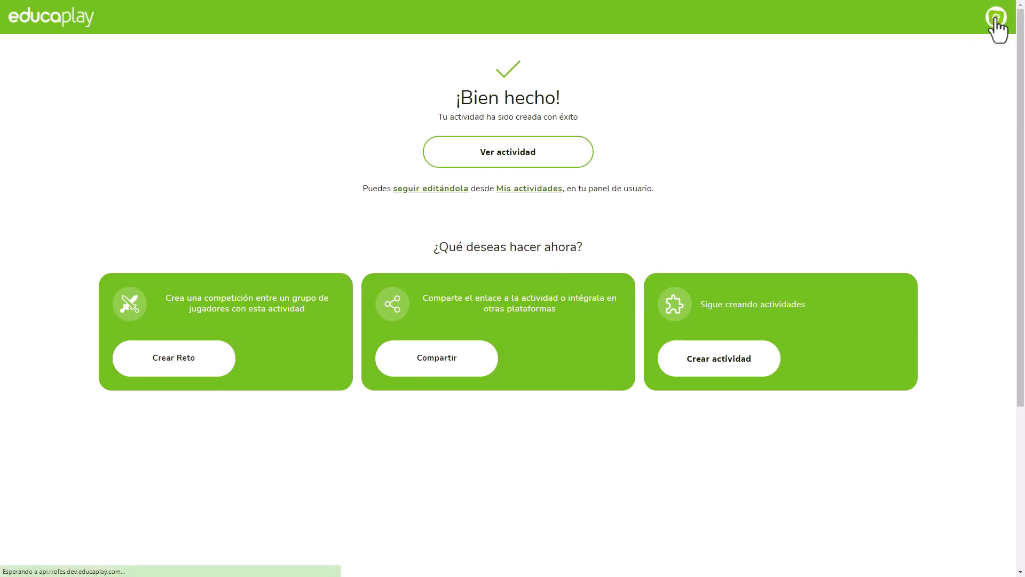